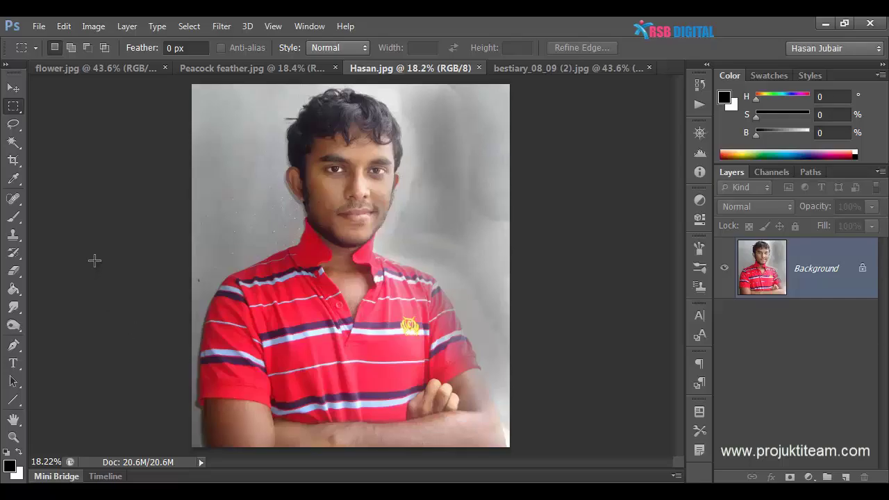
# Browse the flower, Peacock feather and bestiary tabs, then return to the Hasan.jpg portrait
pyautogui.click(78, 67)
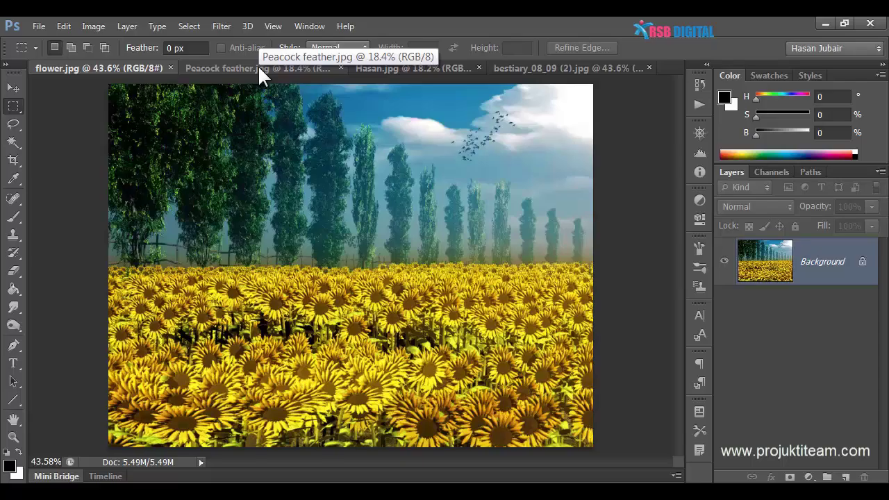
pyautogui.click(257, 65)
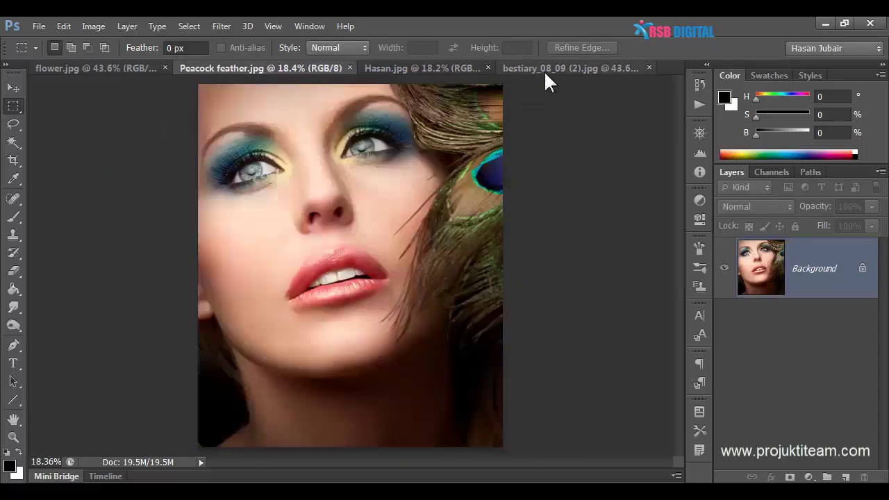
pyautogui.click(544, 67)
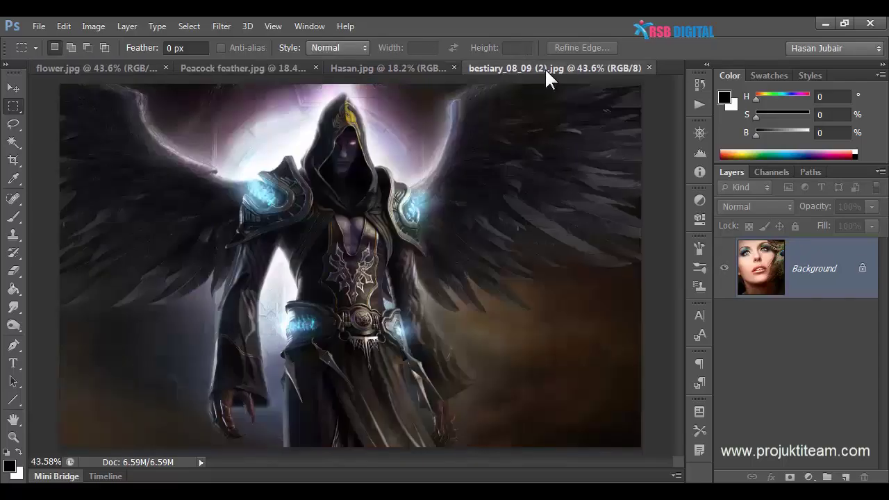
pyautogui.click(401, 62)
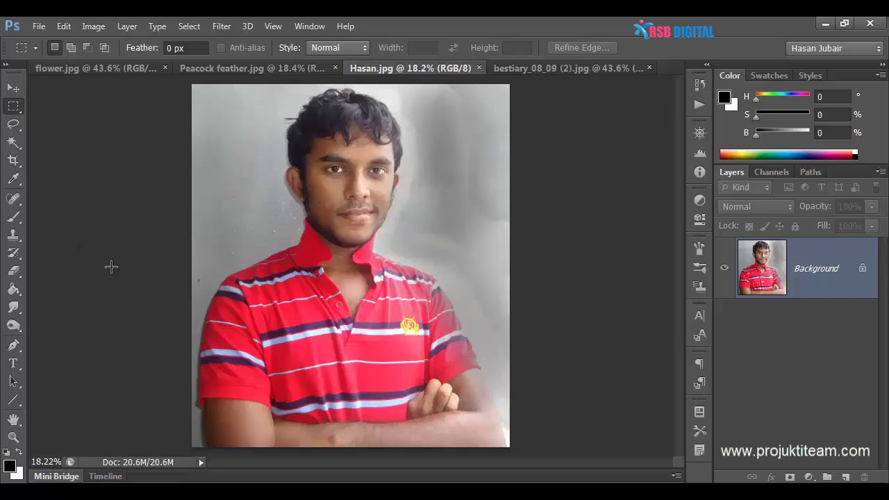
# Try black, medium gray and light gray pasteboard colours, then restore the default dark gray
pyautogui.rightClick(92, 147)
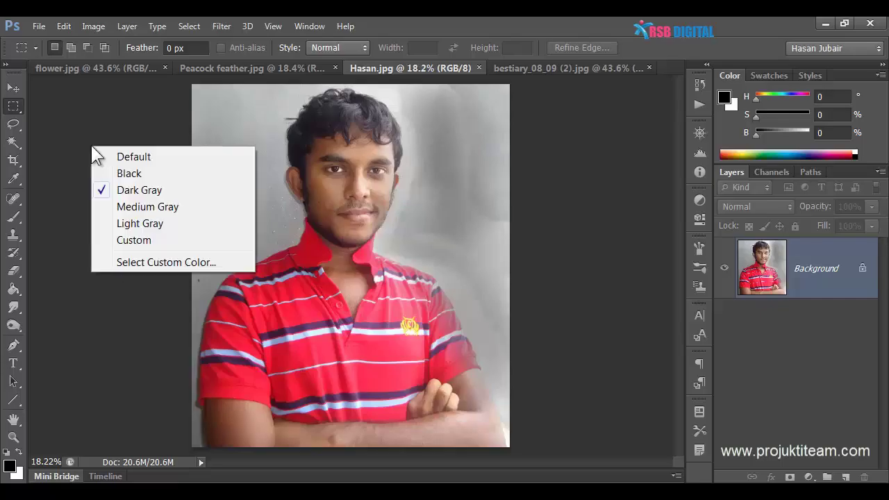
pyautogui.click(129, 174)
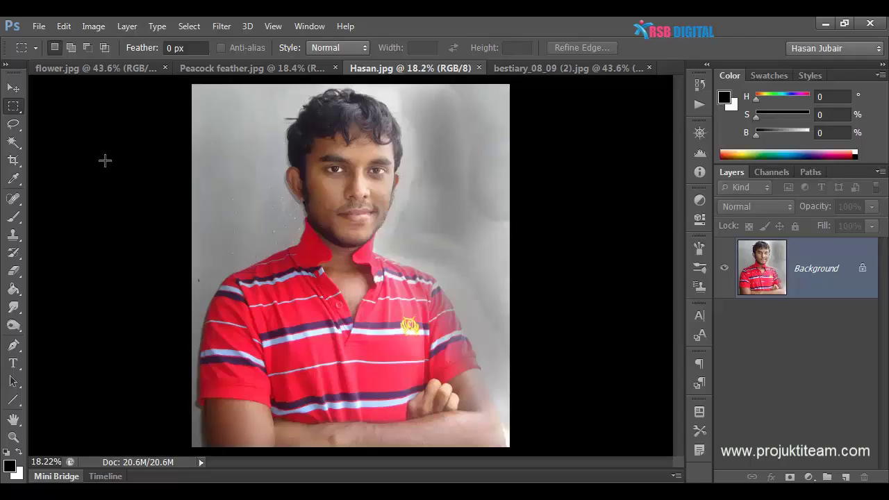
pyautogui.rightClick(105, 162)
pyautogui.click(128, 222)
pyautogui.rightClick(90, 143)
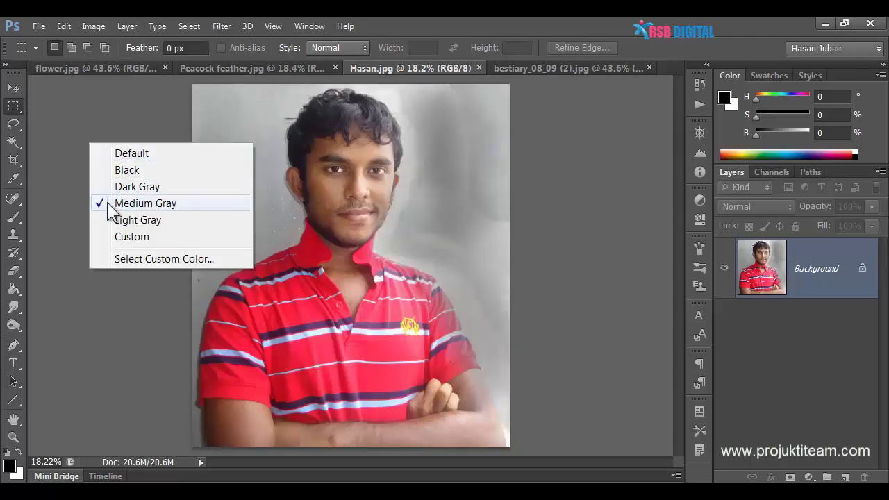
pyautogui.click(110, 218)
pyautogui.rightClick(98, 132)
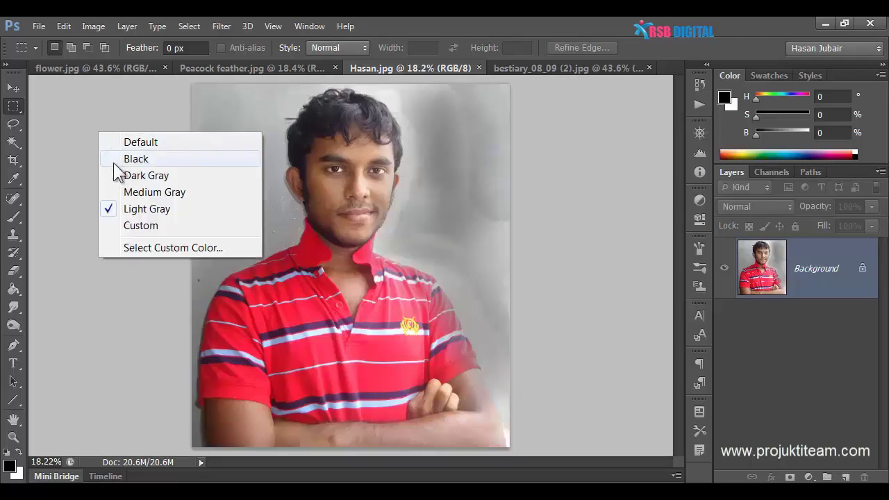
pyautogui.click(129, 141)
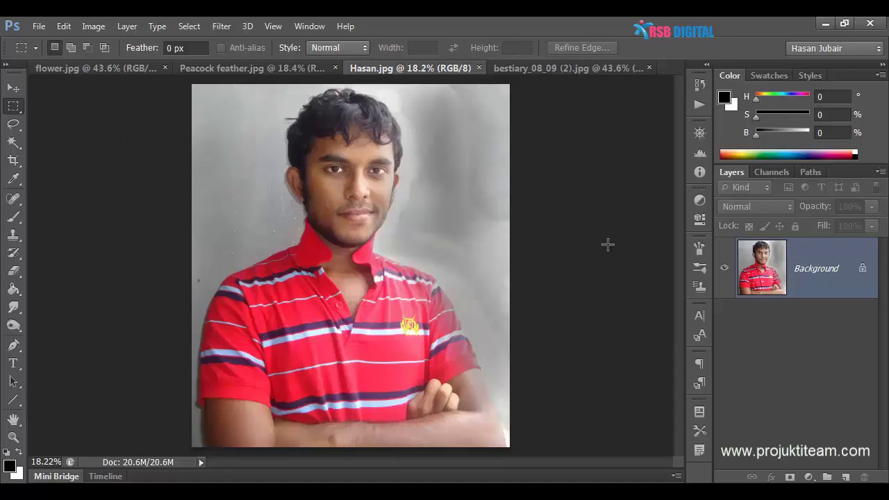
# Set the foreground colour to dark green #1f542a (H133 S64 B33)
pyautogui.click(723, 96)
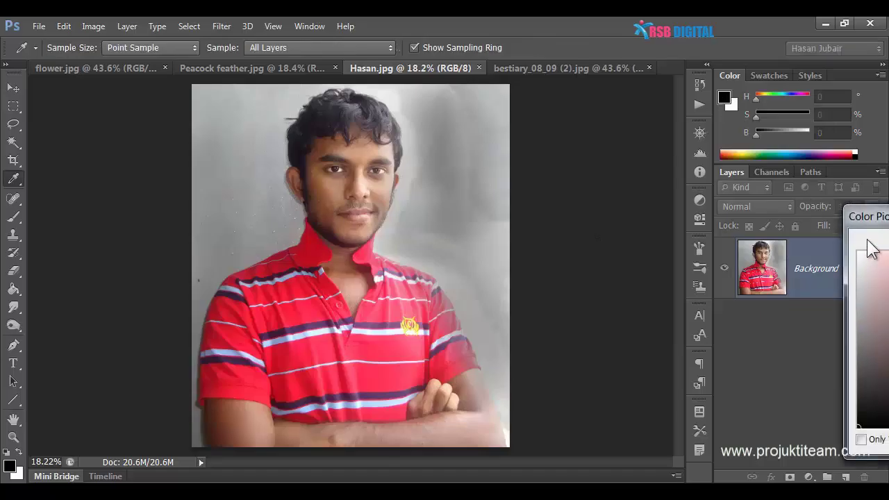
pyautogui.moveTo(870, 216); pyautogui.dragTo(473, 137)
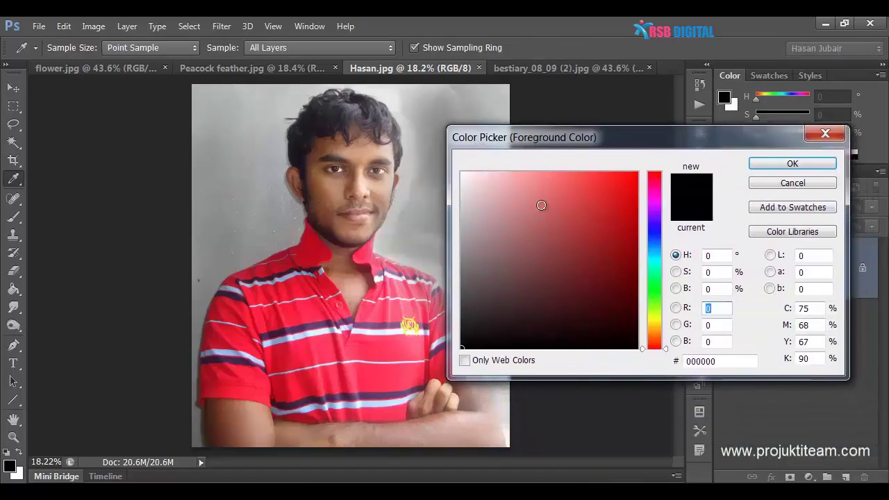
pyautogui.click(652, 284)
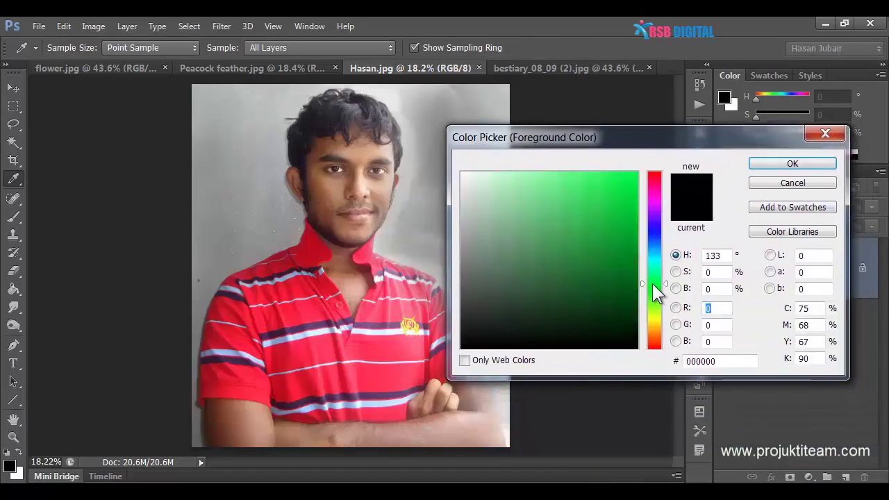
pyautogui.click(572, 290)
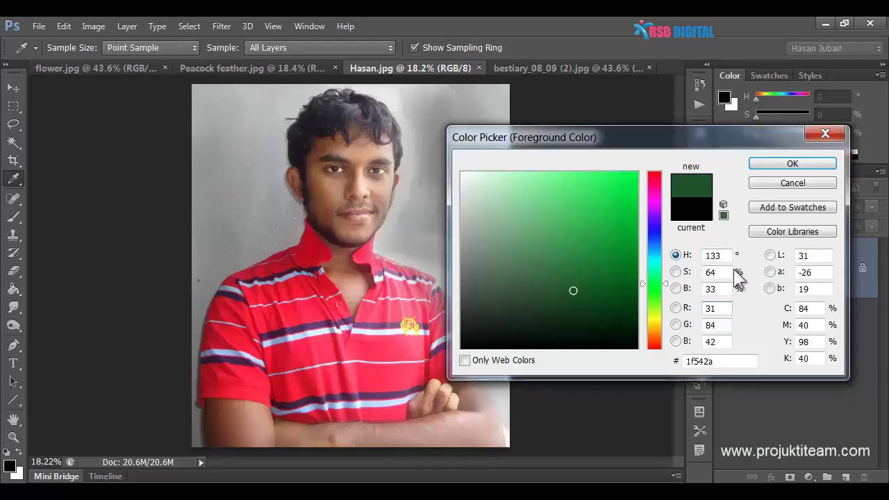
pyautogui.click(784, 164)
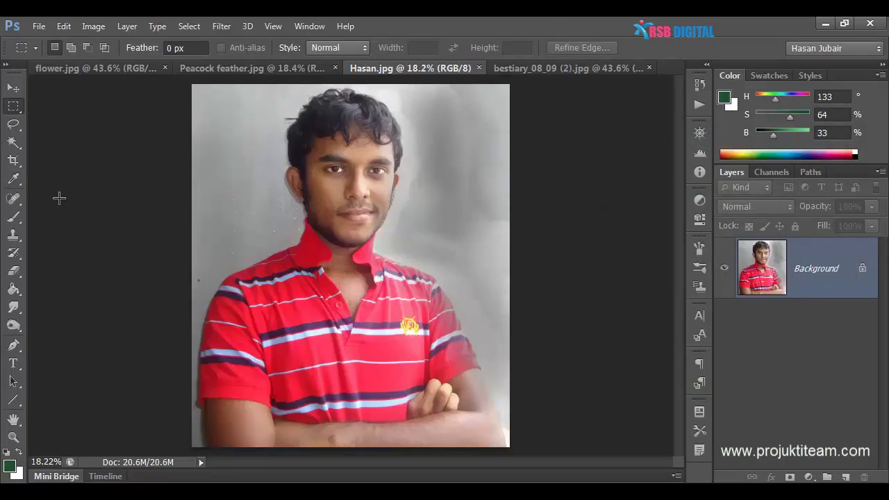
pyautogui.click(15, 291)
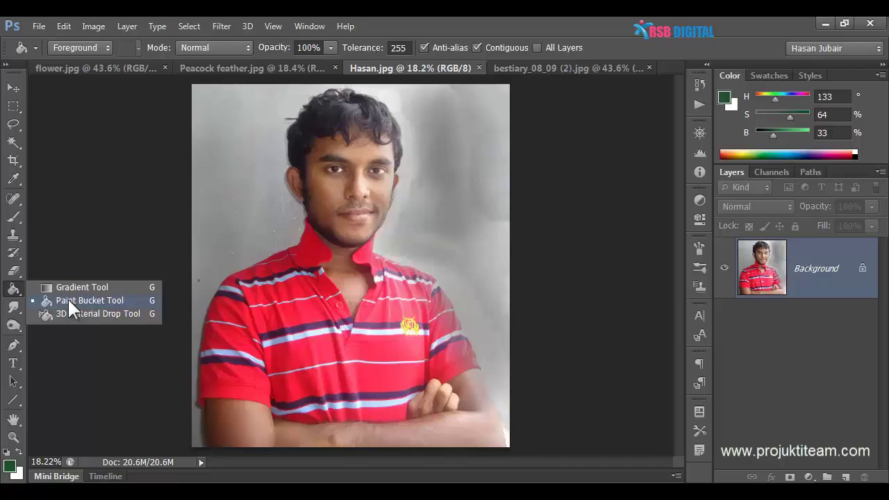
# Fill the pasteboard dark green with the Paint Bucket Tool, then reset it to Dark Gray
pyautogui.click(94, 301)
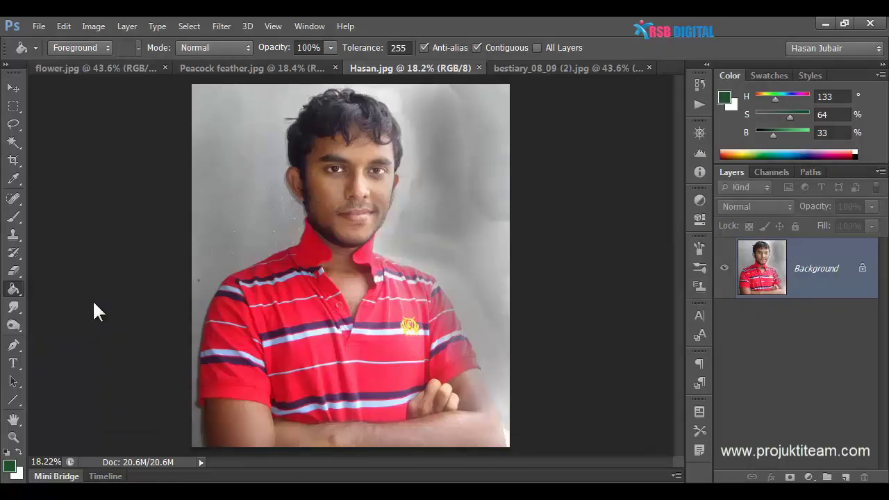
pyautogui.keyDown('shift'); pyautogui.click(98, 254); pyautogui.keyUp('shift')
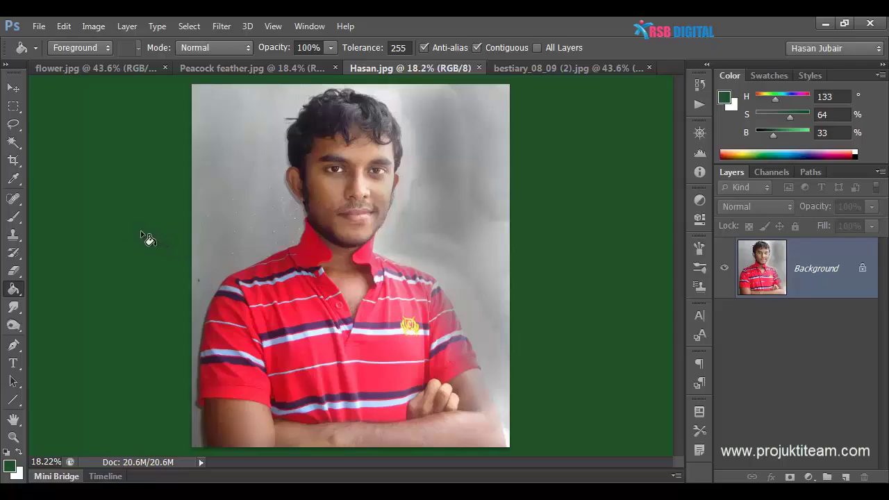
pyautogui.rightClick(110, 153)
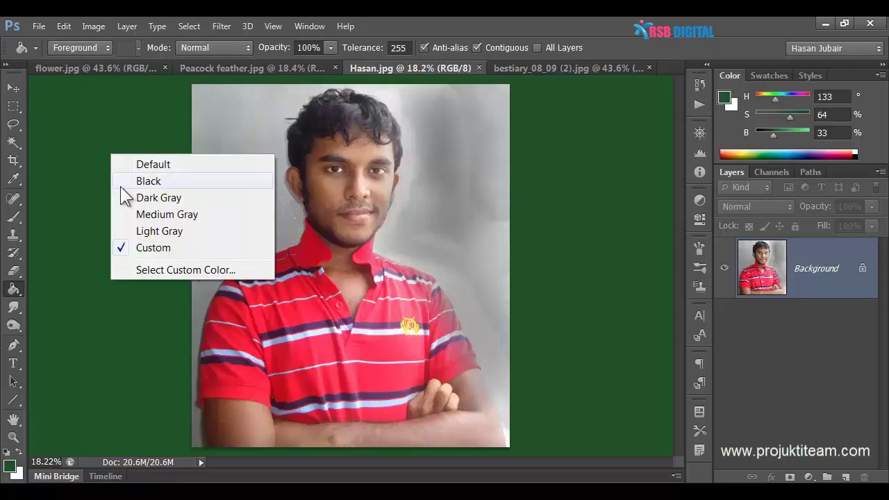
pyautogui.click(139, 199)
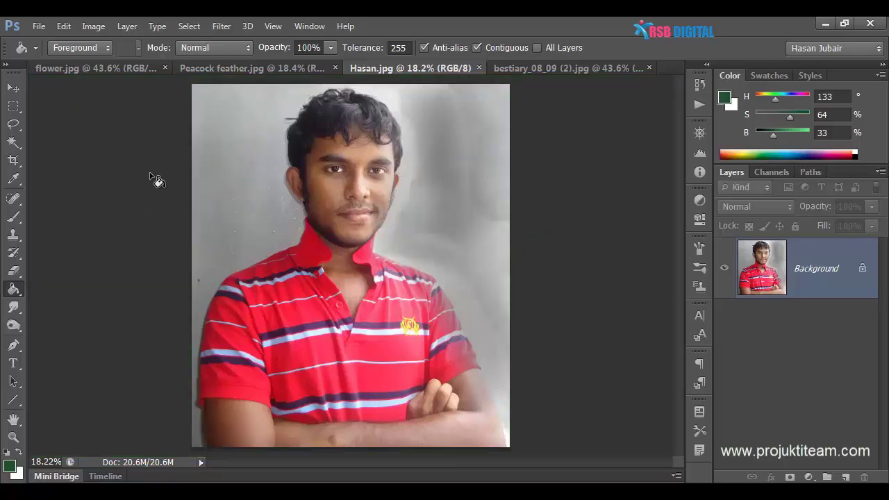
# Cycle through the Peacock feather, Hasan and bestiary tabs, ending on flower.jpg
pyautogui.click(226, 69)
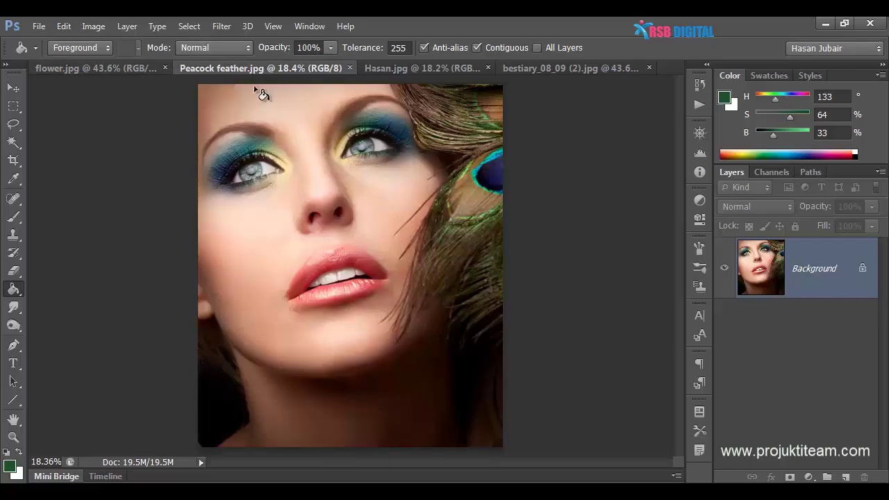
pyautogui.click(448, 67)
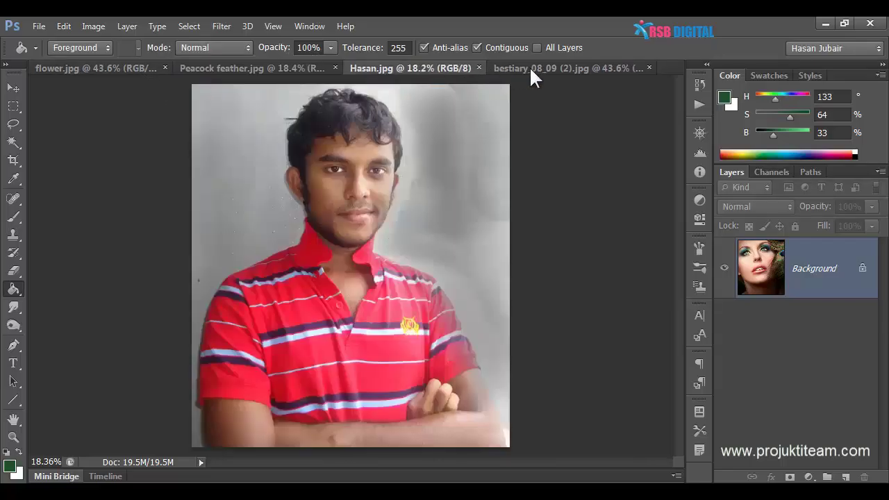
pyautogui.click(539, 67)
pyautogui.click(81, 68)
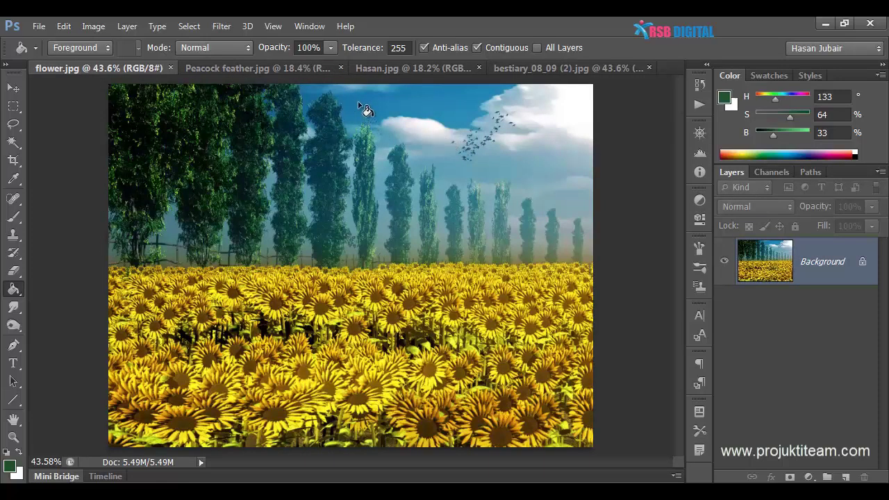
pyautogui.click(307, 26)
pyautogui.moveTo(389, 43)
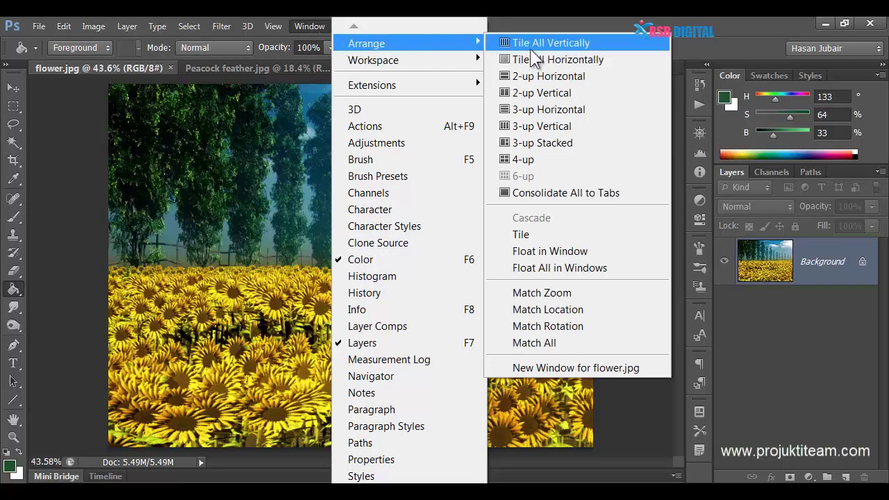
# Float all four images in separate windows and rearrange them with the bestiary window in front
pyautogui.click(555, 268)
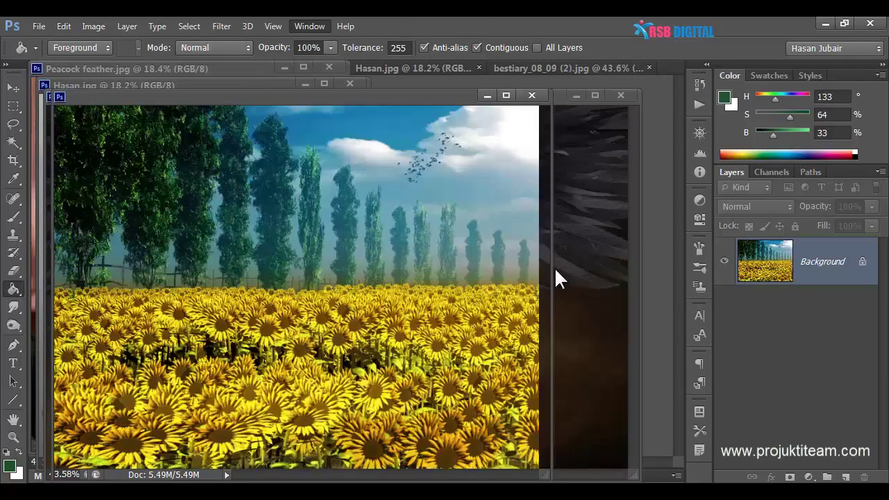
pyautogui.moveTo(146, 96); pyautogui.dragTo(341, 157)
pyautogui.moveTo(115, 100)
pyautogui.mouseDown()
pyautogui.moveTo(119, 164)
pyautogui.moveTo(268, 201)
pyautogui.mouseUp()
pyautogui.moveTo(182, 86); pyautogui.dragTo(186, 119)
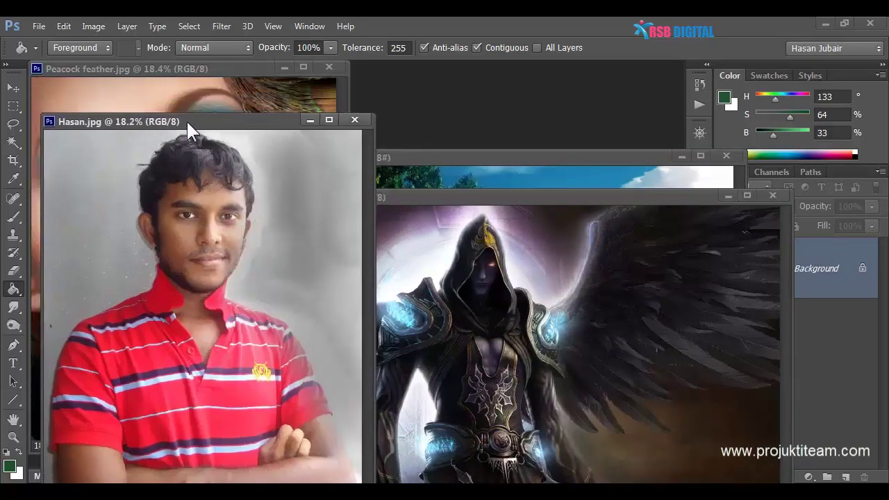
pyautogui.moveTo(178, 70)
pyautogui.mouseDown()
pyautogui.moveTo(196, 105)
pyautogui.moveTo(207, 99)
pyautogui.moveTo(207, 78)
pyautogui.mouseUp()
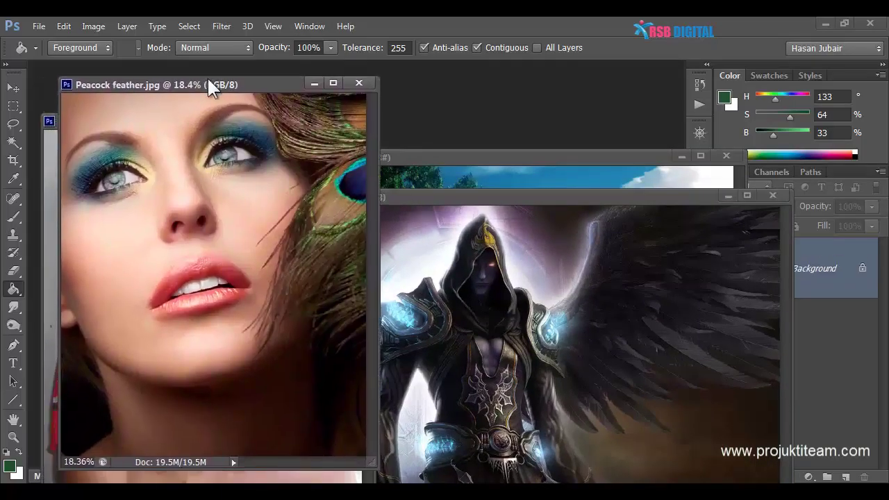
pyautogui.moveTo(663, 197)
pyautogui.mouseDown()
pyautogui.moveTo(680, 165)
pyautogui.moveTo(671, 161)
pyautogui.moveTo(654, 93)
pyautogui.mouseUp()
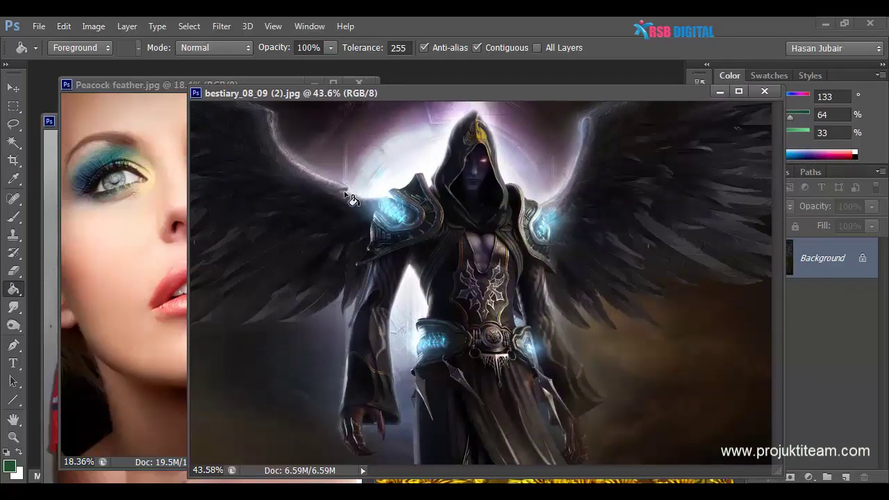
pyautogui.click(311, 26)
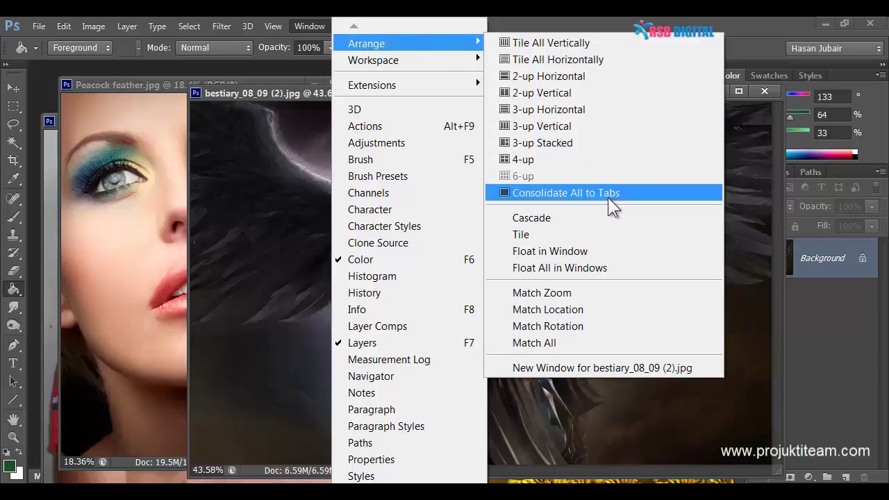
# Consolidate all images into tabs and switch through them, ending on bestiary_08_09 (2).jpg
pyautogui.click(608, 198)
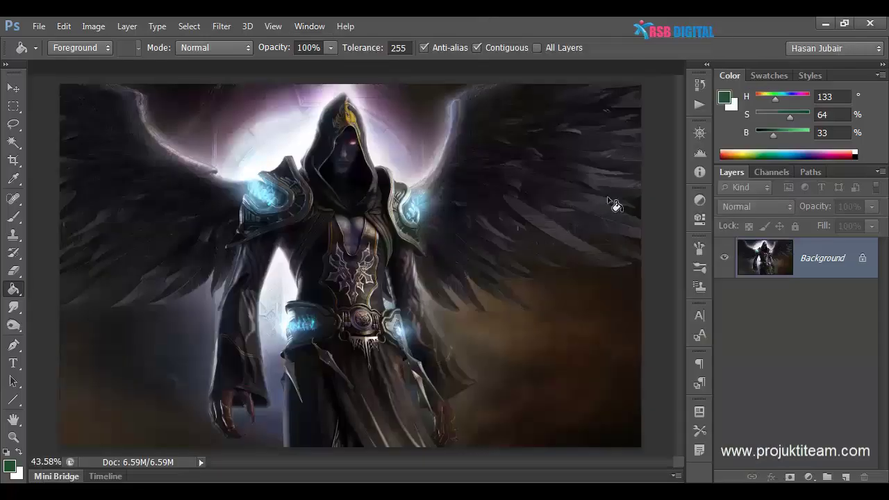
pyautogui.click(546, 67)
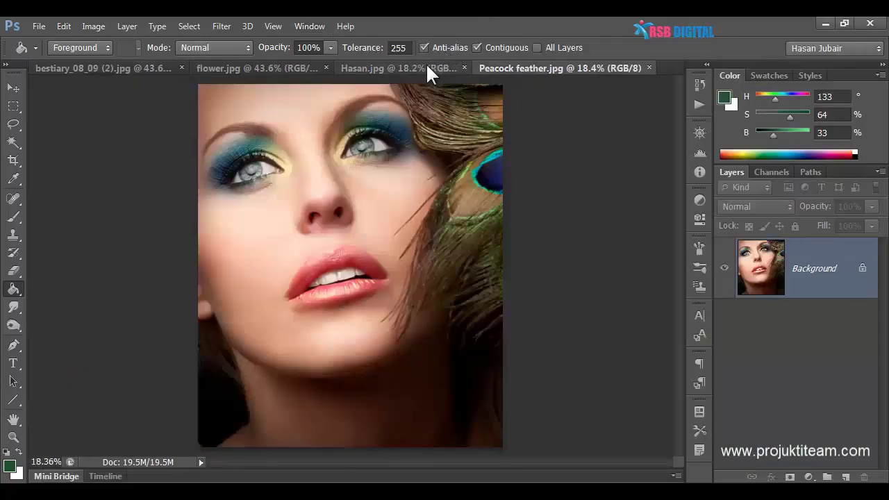
pyautogui.click(416, 64)
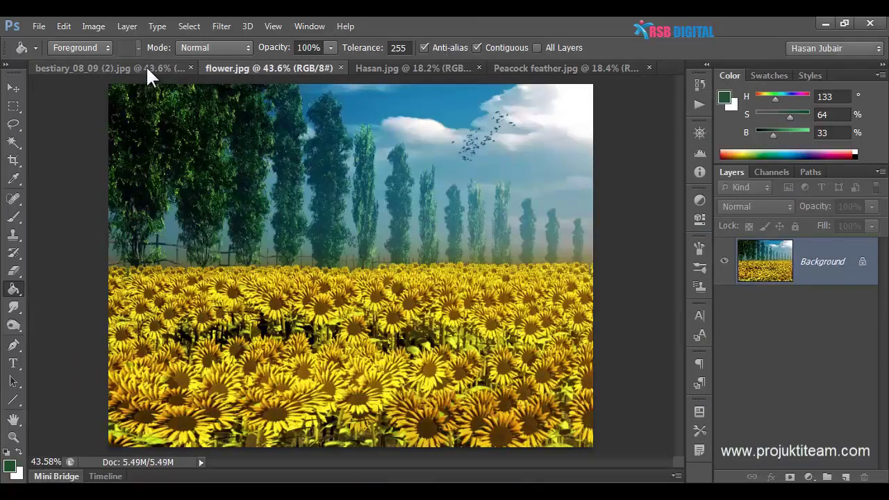
pyautogui.click(146, 65)
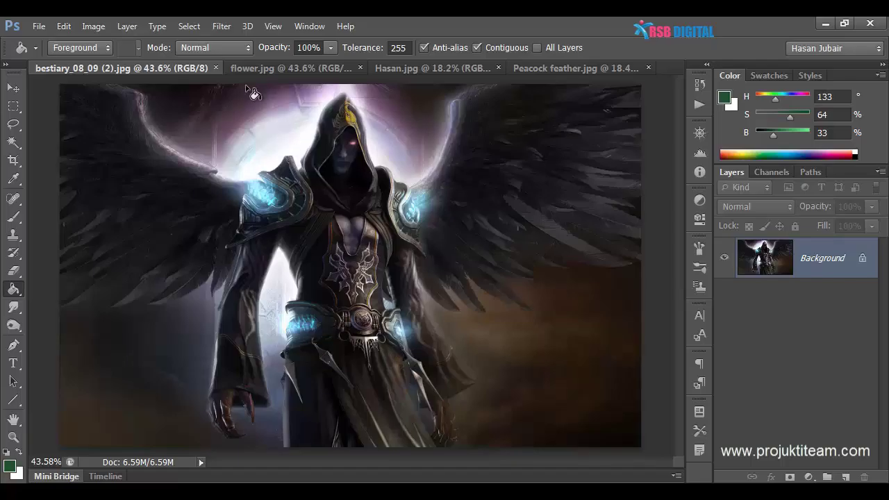
pyautogui.click(309, 27)
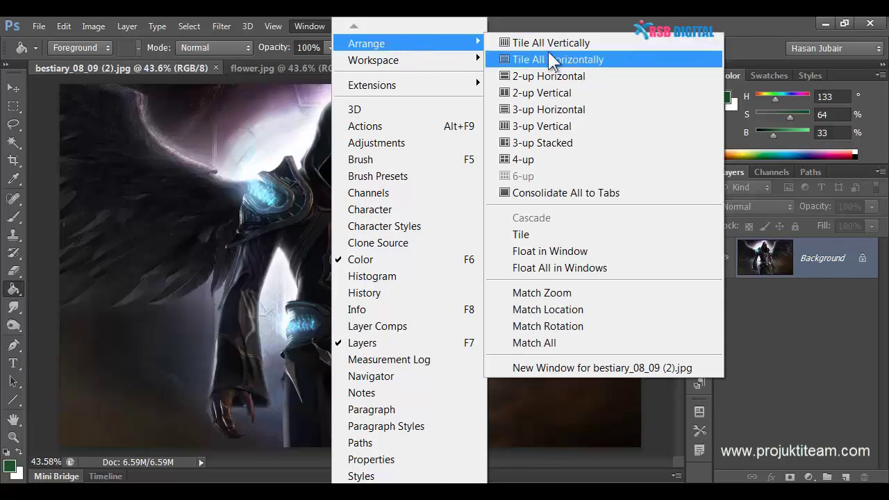
# Arrange the documents 2-up vertical, centre the bestiary figure, and activate the Peacock feather pane
pyautogui.click(554, 94)
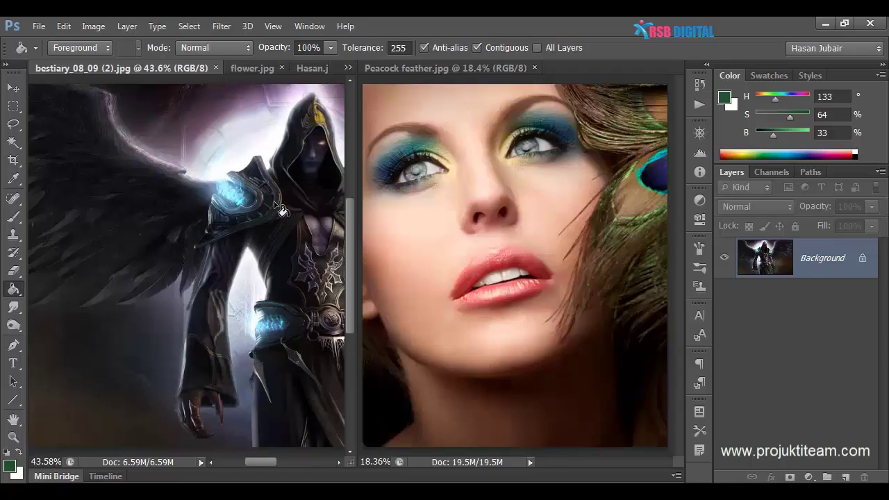
pyautogui.moveTo(281, 208); pyautogui.dragTo(180, 186)
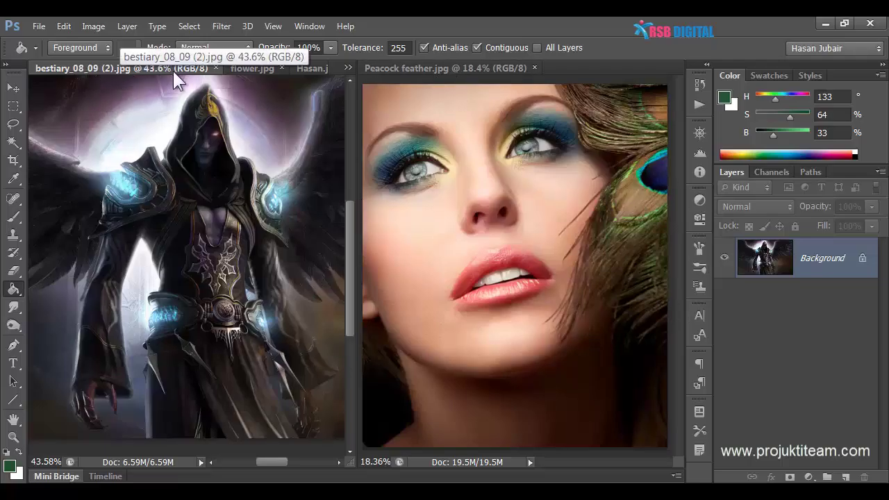
pyautogui.click(430, 68)
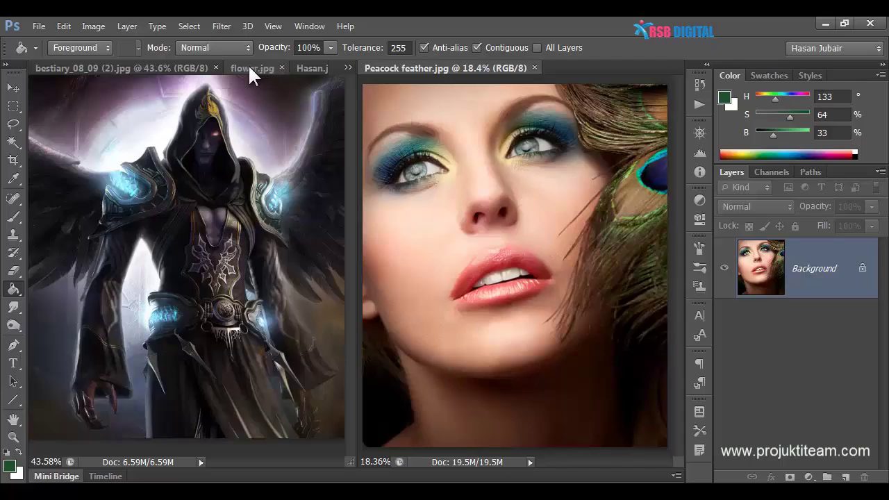
# Regroup tabs: Hasan and Peacock feather on the left, flower.jpg and bestiary on the right
pyautogui.moveTo(250, 70); pyautogui.dragTo(555, 69)
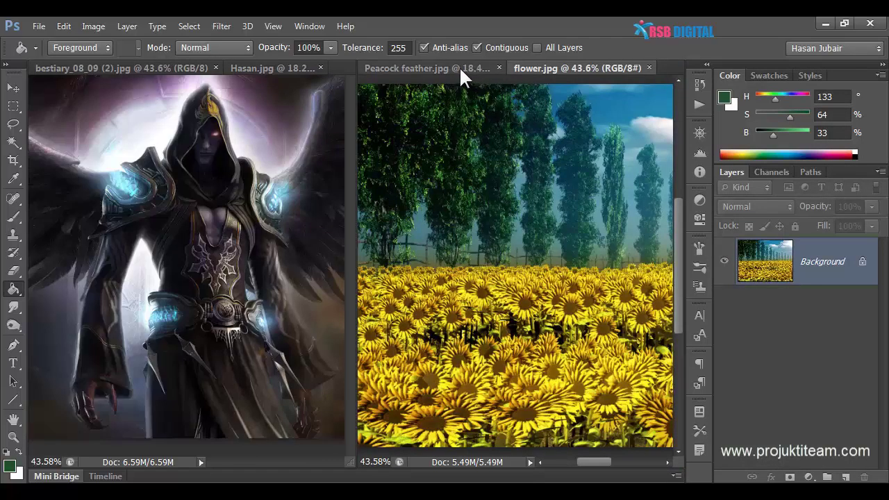
pyautogui.moveTo(459, 67)
pyautogui.mouseDown()
pyautogui.moveTo(283, 56)
pyautogui.moveTo(265, 67)
pyautogui.mouseUp()
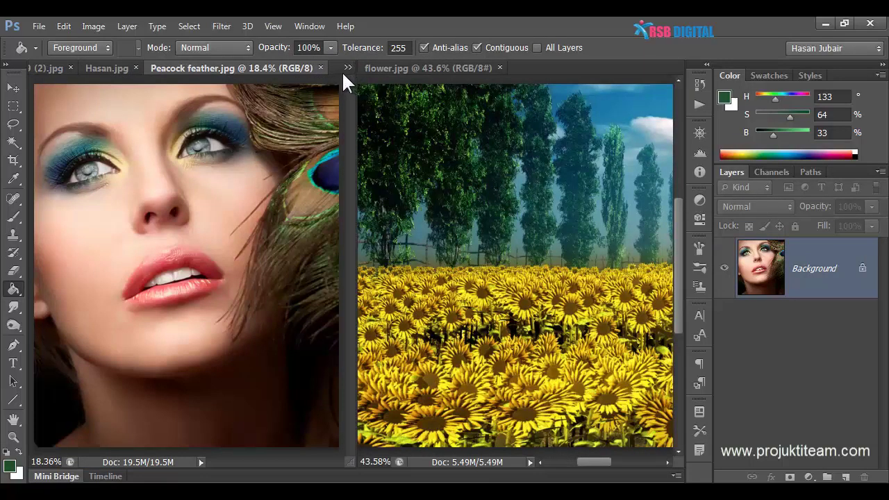
pyautogui.click(347, 66)
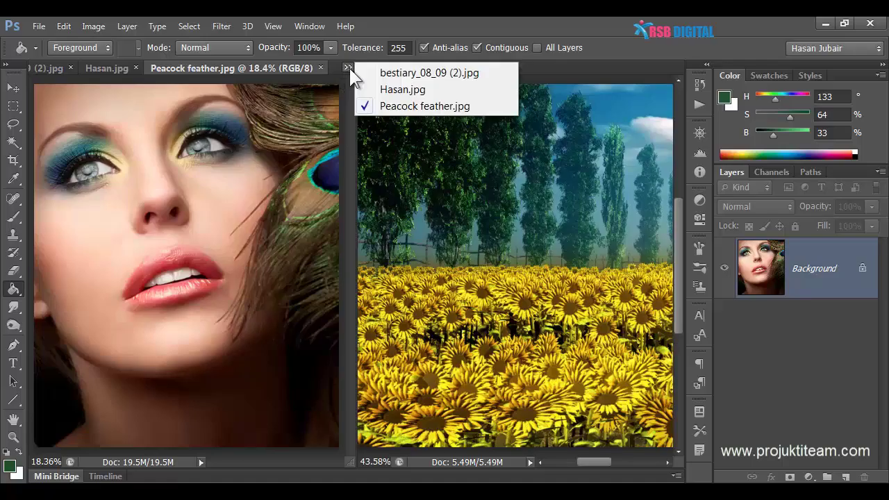
pyautogui.click(415, 73)
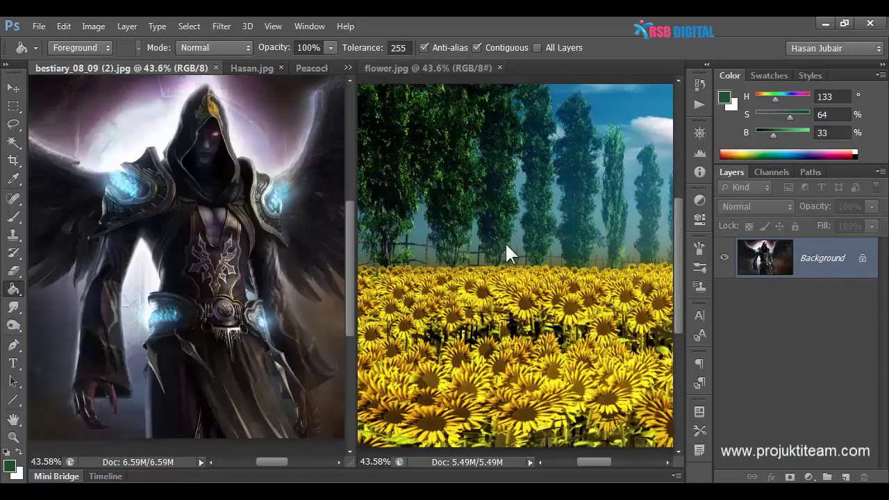
pyautogui.moveTo(184, 68); pyautogui.dragTo(564, 62)
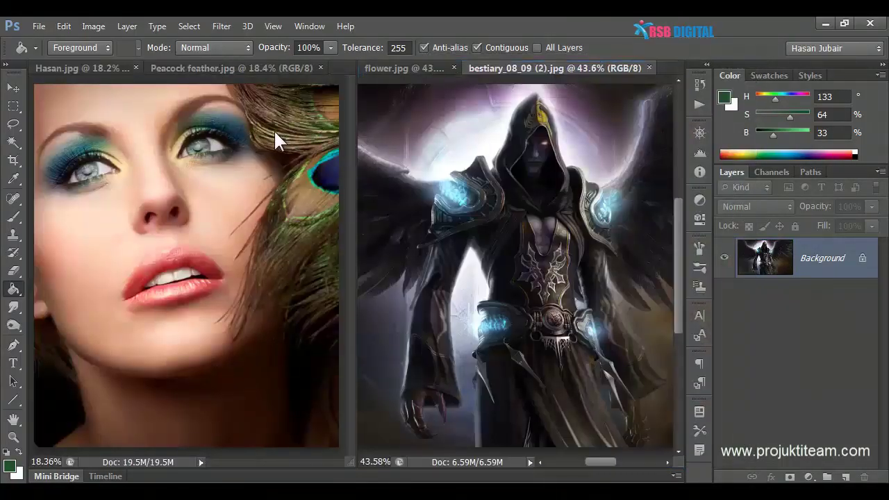
pyautogui.click(305, 26)
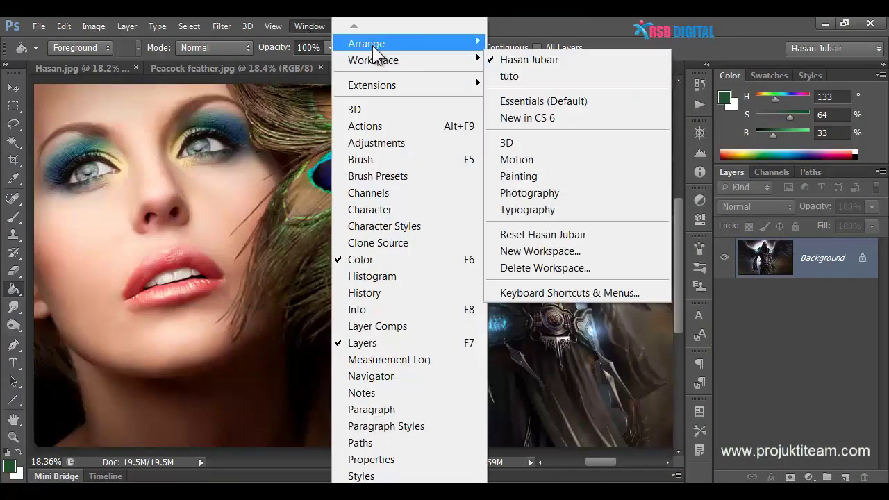
pyautogui.moveTo(410, 43)
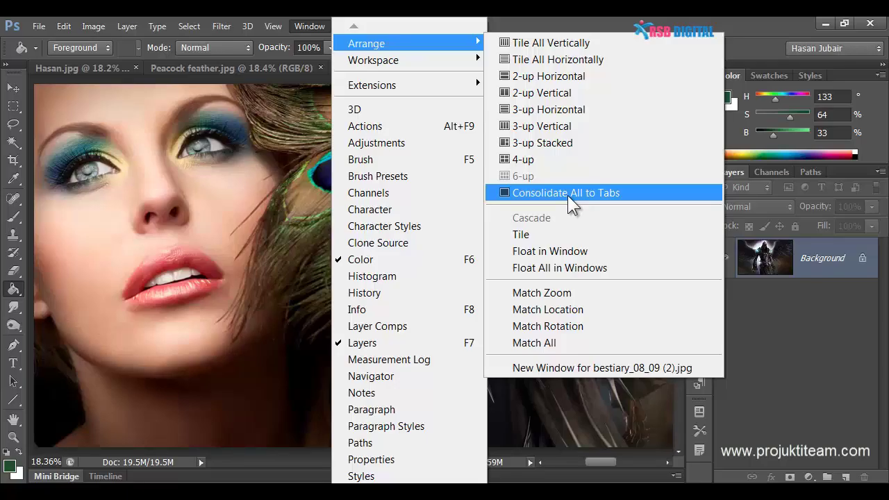
# Consolidate all four documents into one tabbed window with bestiary_08_09 (2).jpg active
pyautogui.click(567, 195)
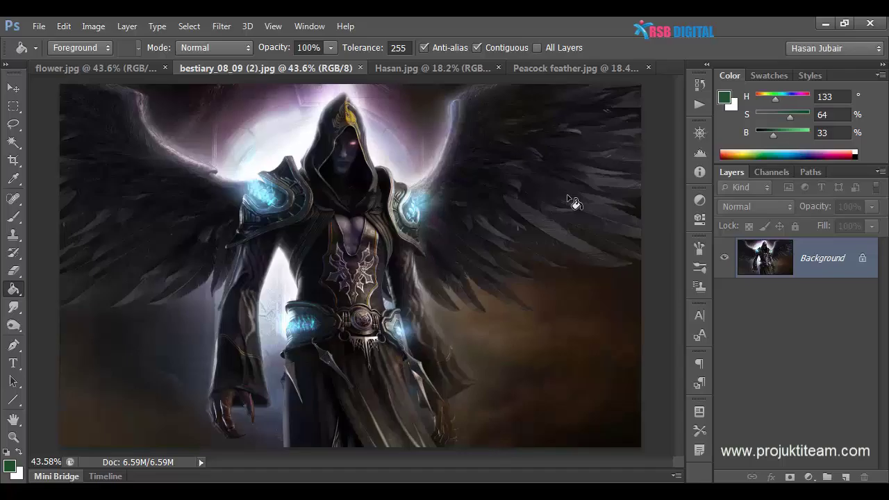
# Zoom the bestiary image to 100% and pan with the Hand Tool to the hooded head and wing
pyautogui.hotkey('ctrl', '1')
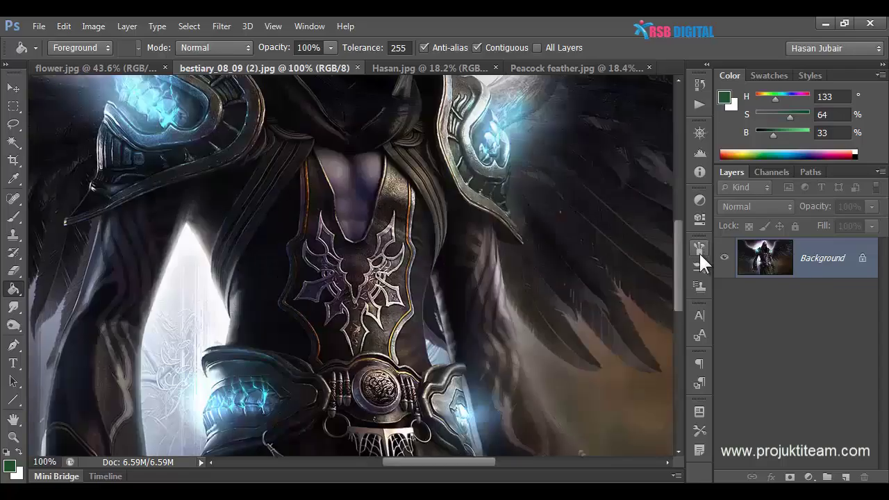
pyautogui.moveTo(681, 260)
pyautogui.mouseDown()
pyautogui.moveTo(678, 217)
pyautogui.moveTo(675, 259)
pyautogui.moveTo(672, 238)
pyautogui.mouseUp()
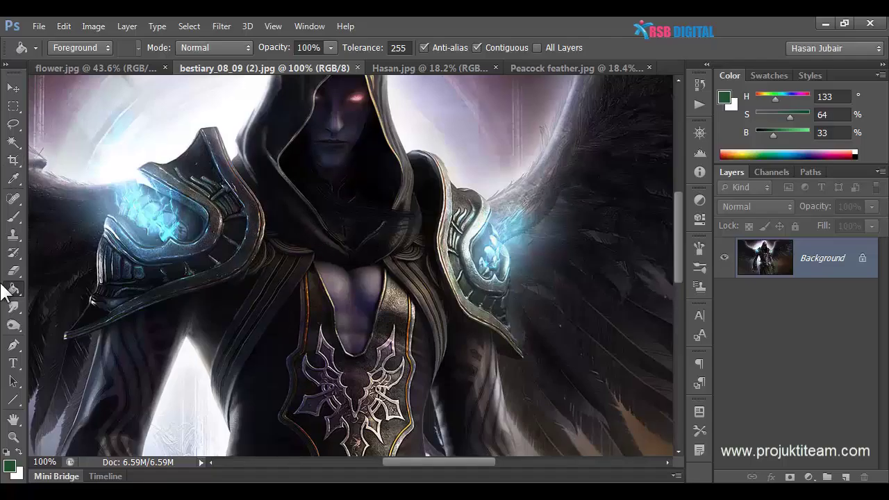
pyautogui.click(16, 421)
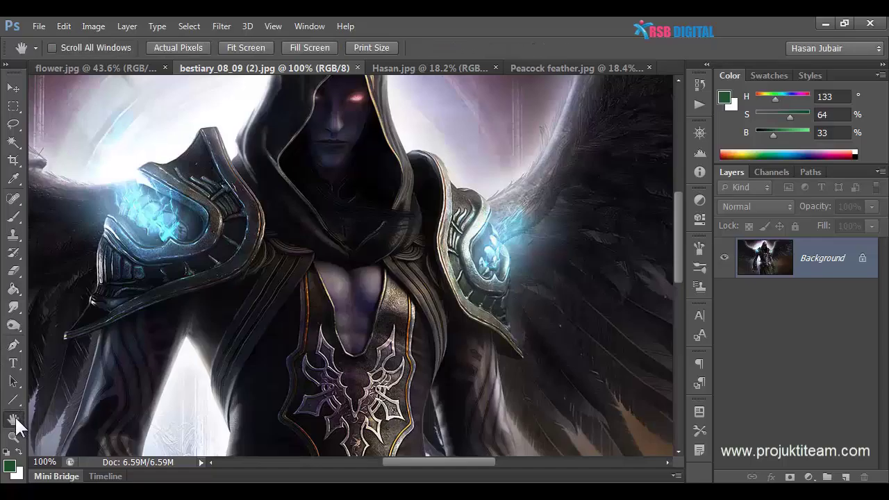
pyautogui.rightClick(13, 420)
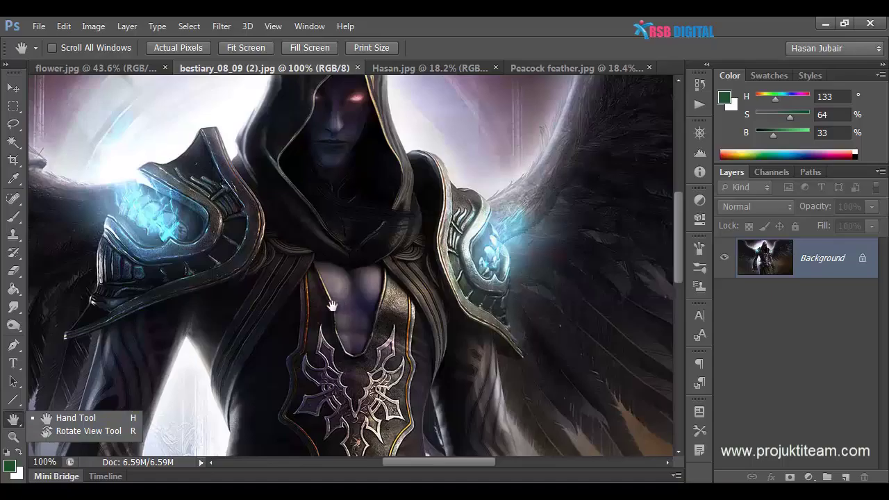
pyautogui.moveTo(321, 371)
pyautogui.mouseDown()
pyautogui.moveTo(492, 218)
pyautogui.moveTo(450, 384)
pyautogui.moveTo(266, 438)
pyautogui.mouseUp()
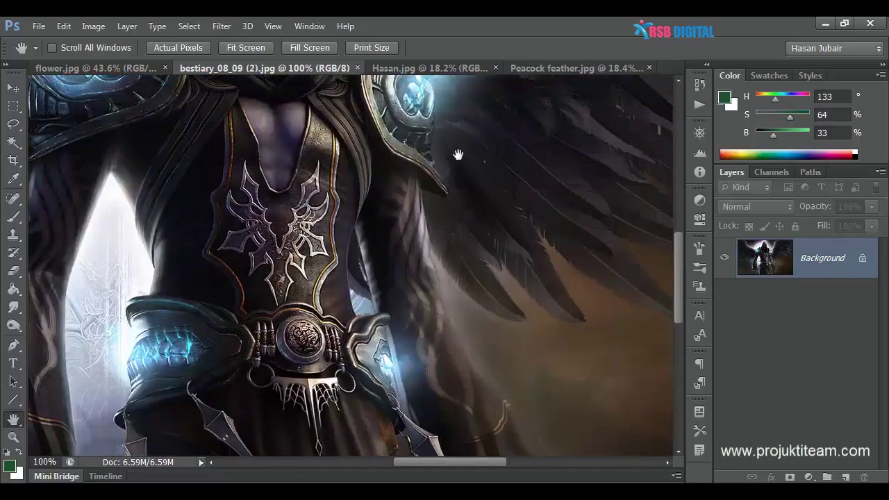
pyautogui.moveTo(457, 149)
pyautogui.mouseDown()
pyautogui.moveTo(438, 248)
pyautogui.moveTo(353, 337)
pyautogui.mouseUp()
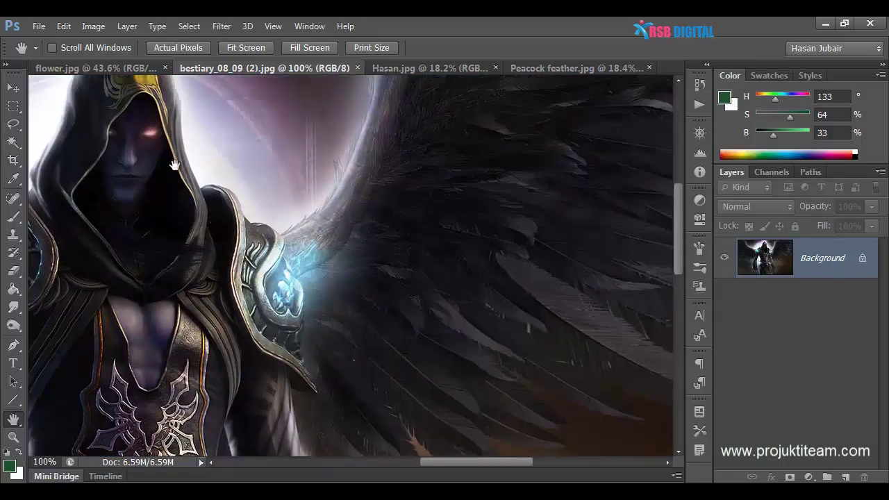
pyautogui.click(13, 106)
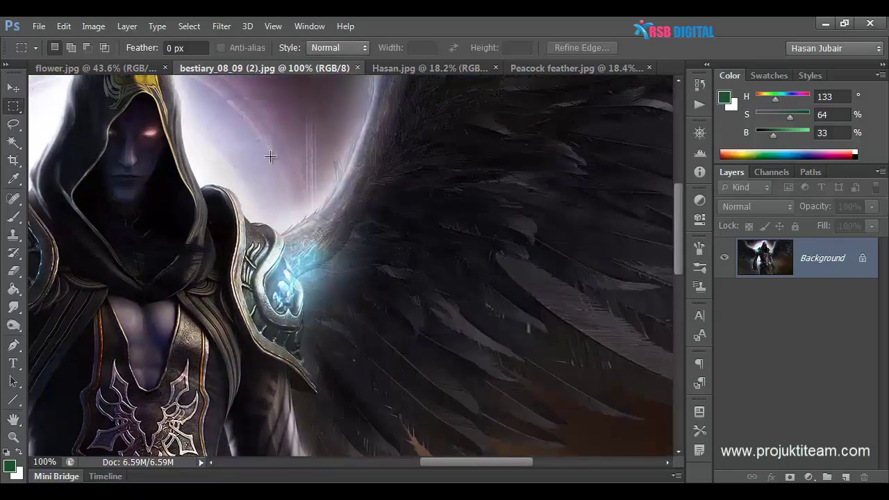
# Draw a rectangular selection over the wing, pan to the hooded face, then deselect it
pyautogui.moveTo(241, 129)
pyautogui.mouseDown()
pyautogui.moveTo(553, 310)
pyautogui.moveTo(557, 334)
pyautogui.mouseUp()
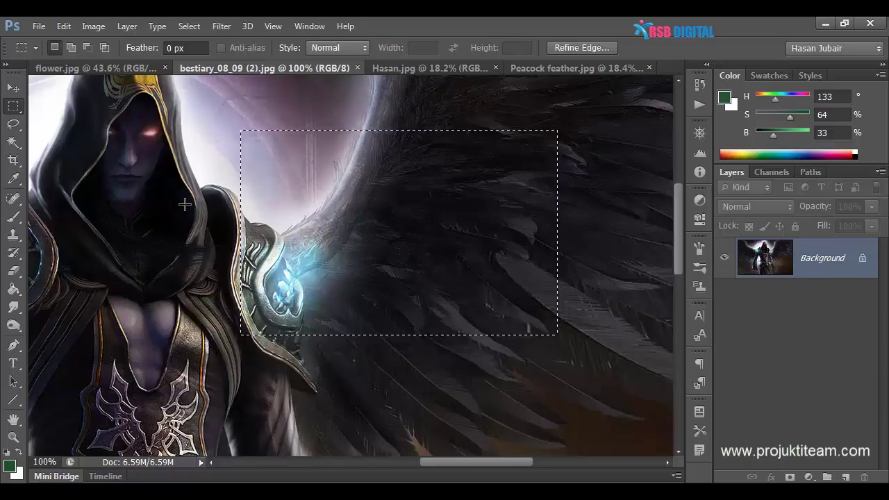
pyautogui.moveTo(157, 255); pyautogui.dragTo(217, 250)
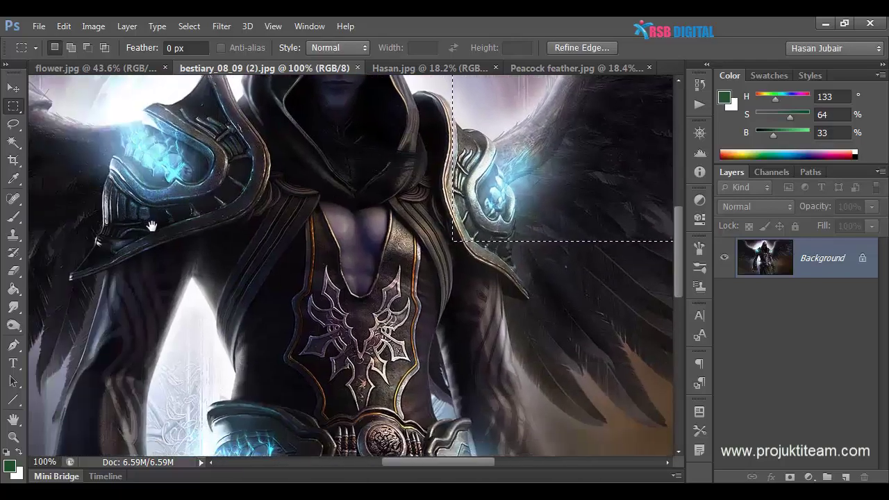
pyautogui.moveTo(154, 227)
pyautogui.mouseDown()
pyautogui.moveTo(200, 211)
pyautogui.moveTo(367, 197)
pyautogui.mouseUp()
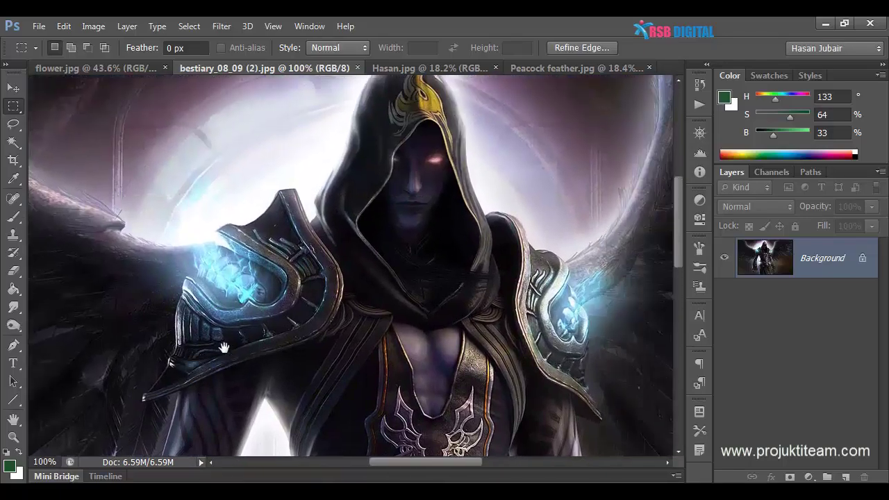
pyautogui.moveTo(75, 297)
pyautogui.mouseDown()
pyautogui.moveTo(276, 284)
pyautogui.moveTo(218, 307)
pyautogui.moveTo(198, 139)
pyautogui.mouseUp()
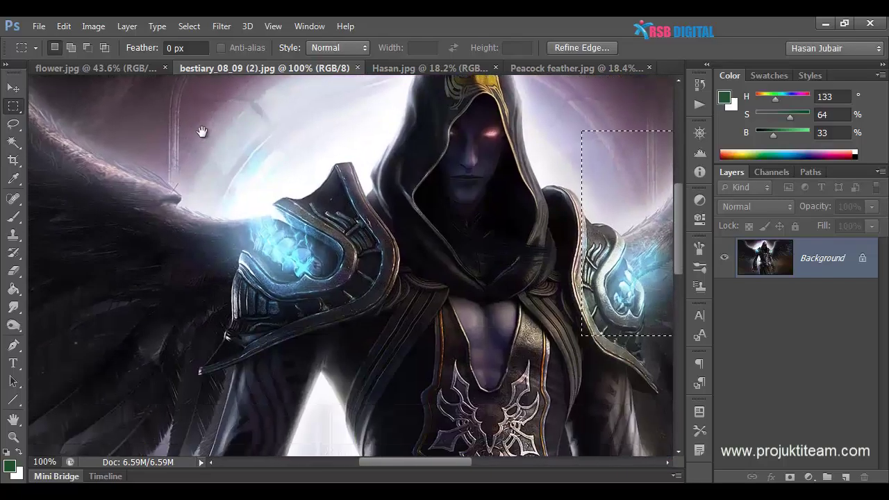
pyautogui.click(519, 260)
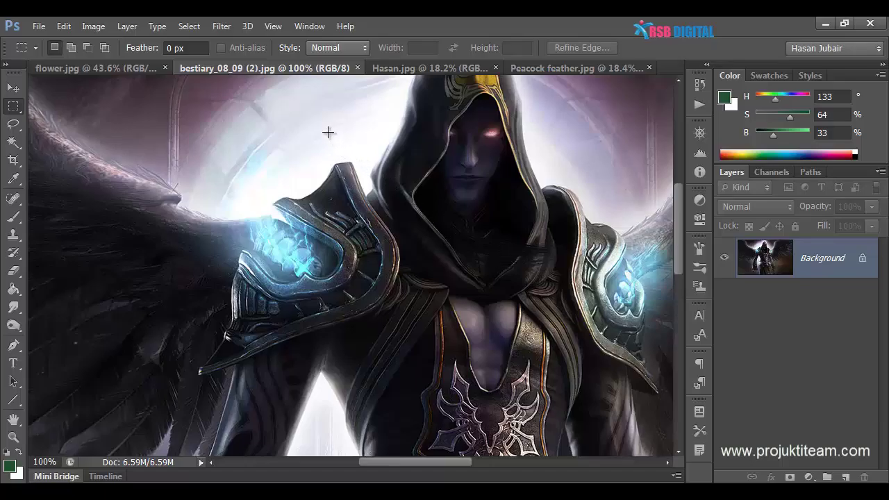
pyautogui.click(306, 26)
pyautogui.moveTo(403, 43)
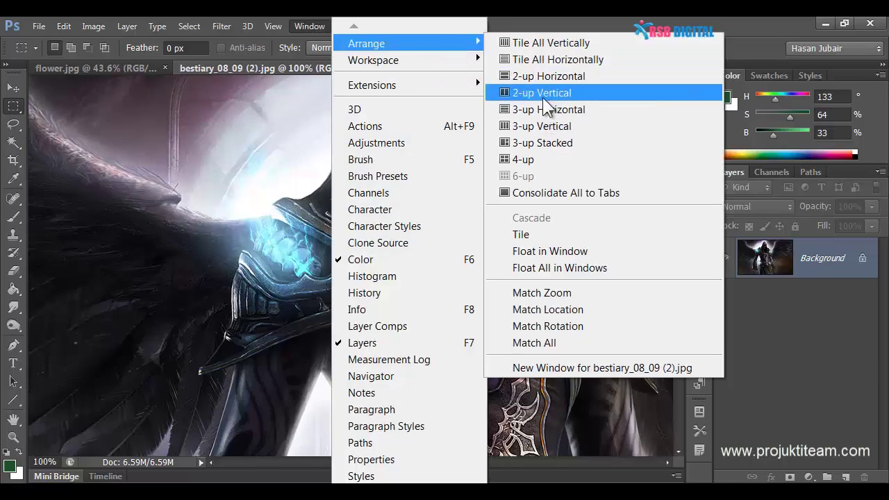
# Split into 2-up Vertical, pan the bestiary to the face, and activate Peacock feather.jpg
pyautogui.click(542, 94)
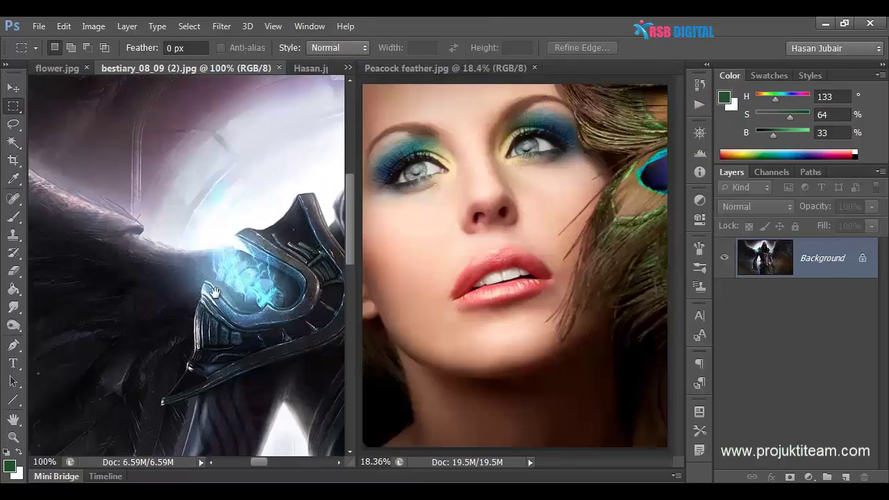
pyautogui.moveTo(282, 252)
pyautogui.mouseDown()
pyautogui.moveTo(245, 268)
pyautogui.moveTo(238, 247)
pyautogui.mouseUp()
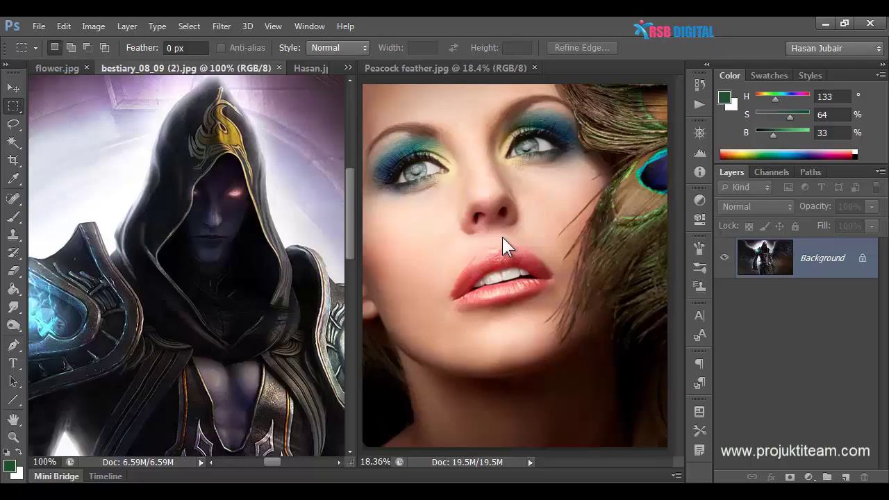
pyautogui.click(504, 293)
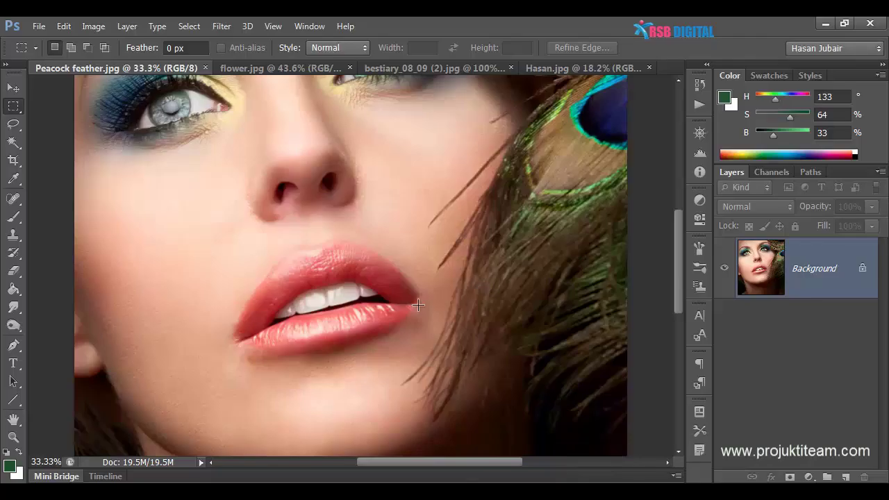
pyautogui.click(309, 26)
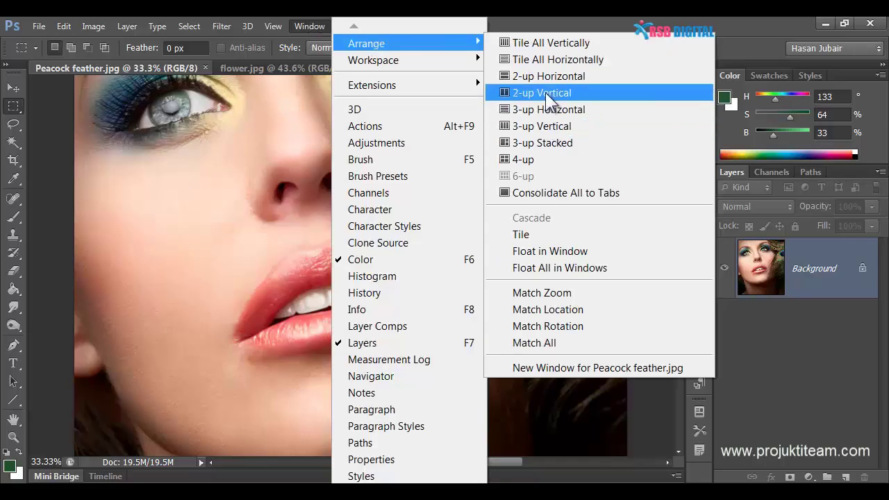
# Put Peacock feather and the bestiary side by side, panning both together toward chest and belt
pyautogui.click(545, 92)
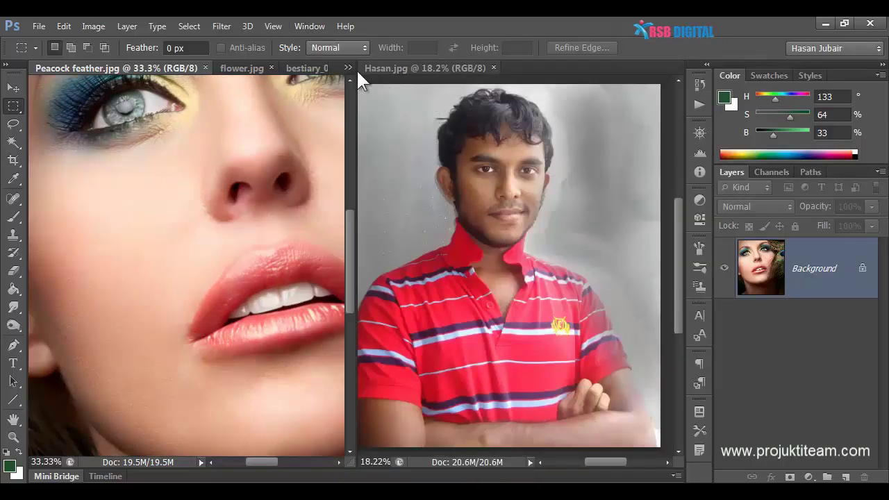
pyautogui.moveTo(305, 68); pyautogui.dragTo(471, 67)
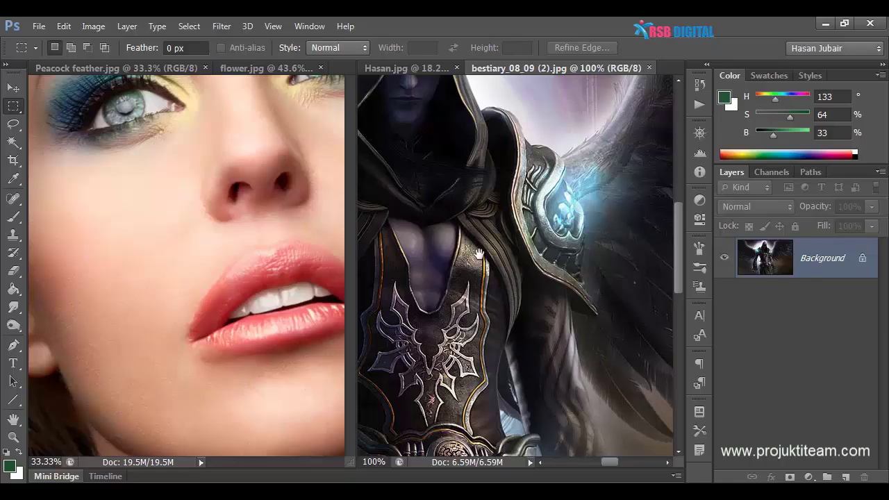
pyautogui.moveTo(478, 254); pyautogui.dragTo(503, 177)
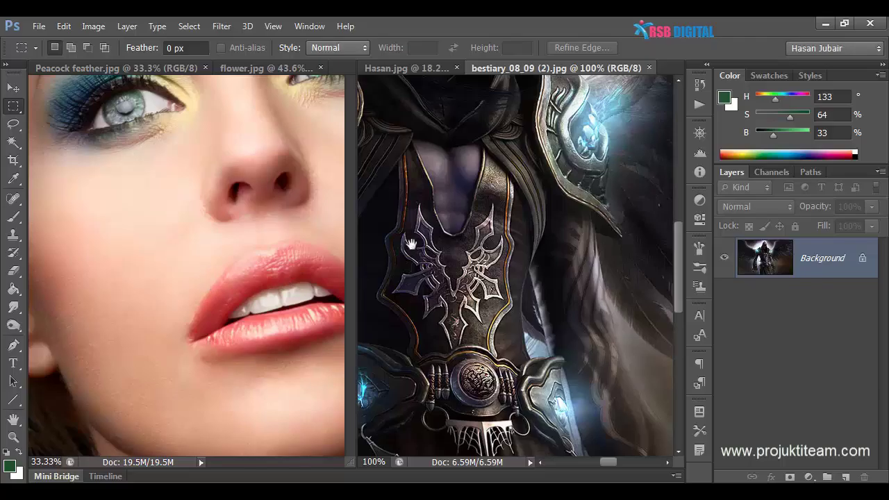
pyautogui.moveTo(500, 215)
pyautogui.mouseDown()
pyautogui.moveTo(488, 196)
pyautogui.moveTo(576, 247)
pyautogui.moveTo(473, 325)
pyautogui.mouseUp()
pyautogui.moveTo(456, 255)
pyautogui.mouseDown()
pyautogui.moveTo(466, 275)
pyautogui.moveTo(547, 254)
pyautogui.mouseUp()
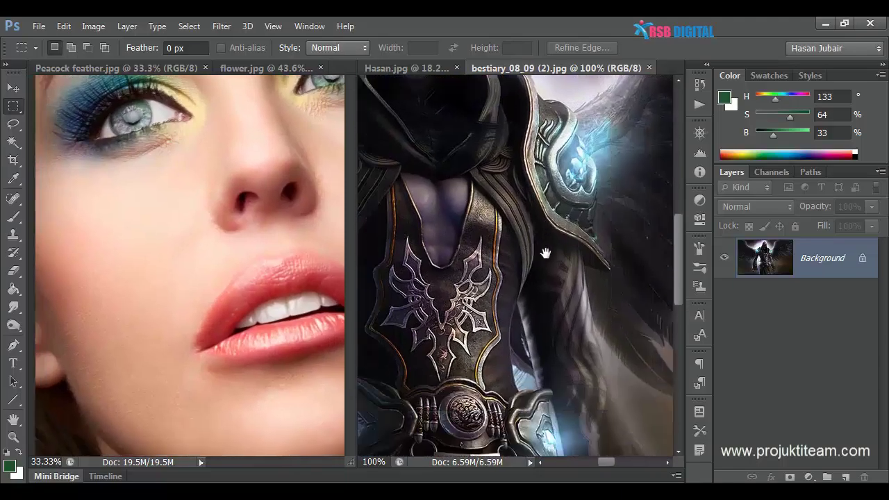